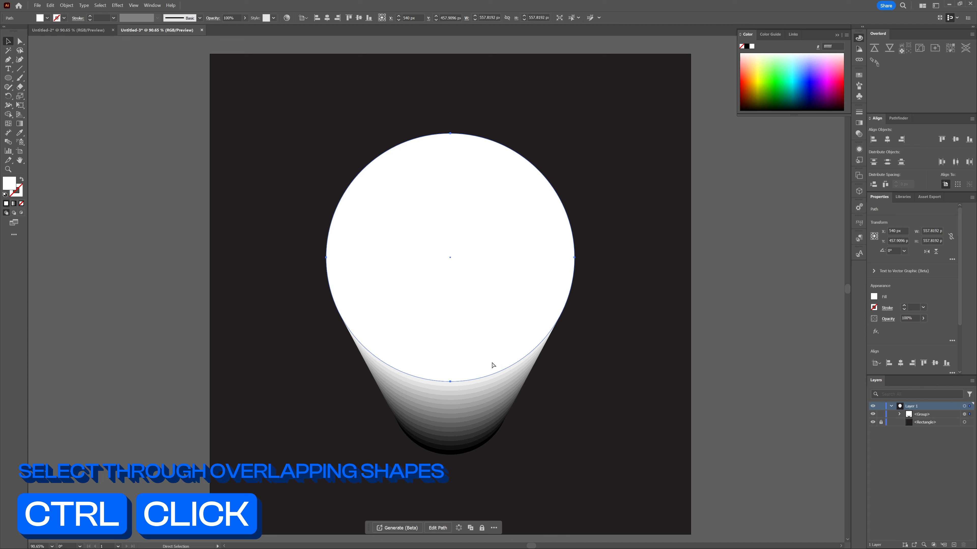
Step: Select the mid-grey circle buried beneath the white circle in the blended stack and nudge it left out of the stack
{"action": "left_click", "coordinate": [492, 361], "text": "ctrl"}
{"action": "left_click", "coordinate": [492, 361], "text": "ctrl"}
{"action": "left_click", "coordinate": [492, 362], "text": "ctrl"}
{"action": "left_click", "coordinate": [492, 362], "text": "ctrl"}
{"action": "left_click", "coordinate": [491, 362], "text": "ctrl"}
{"action": "left_click", "coordinate": [492, 363], "text": "ctrl"}
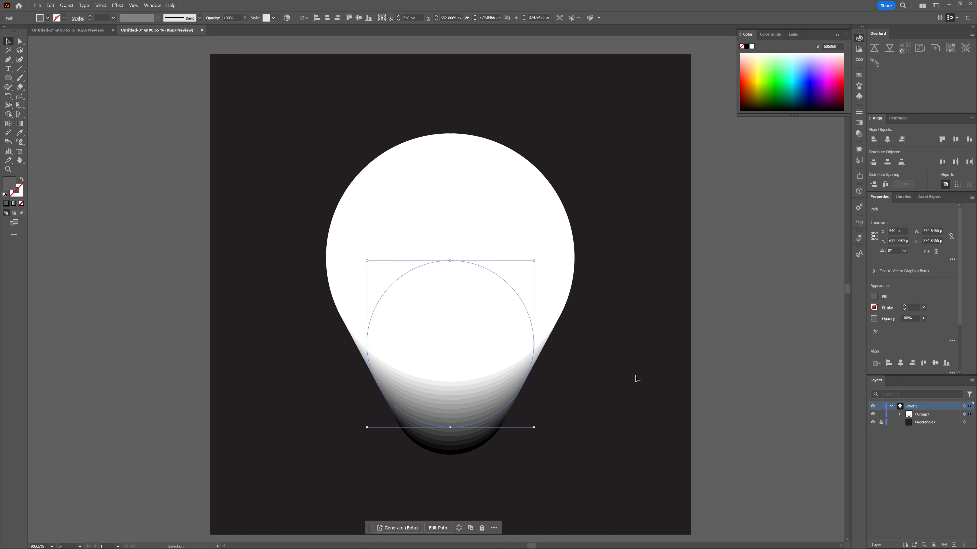
{"action": "key", "text": "shift+Left"}
{"action": "key", "text": "shift+Left"}
{"action": "key", "text": "shift+Left"}
{"action": "key", "text": "shift+Left"}
{"action": "key", "text": "shift+Left"}
{"action": "key", "text": "shift+Left"}
{"action": "key", "text": "shift+Left"}
{"action": "key", "text": "shift+Left"}
{"action": "key", "text": "shift+Left"}
{"action": "key", "text": "shift+Left"}
{"action": "key", "text": "shift+Left"}
{"action": "key", "text": "shift+Left"}
{"action": "key", "text": "shift+Left"}
{"action": "key", "text": "shift+Left"}
{"action": "key", "text": "shift+Left"}
{"action": "key", "text": "shift+Left"}
{"action": "key", "text": "shift+Left"}
{"action": "key", "text": "shift+Left"}
{"action": "key", "text": "shift+Left"}
{"action": "key", "text": "shift+Left"}
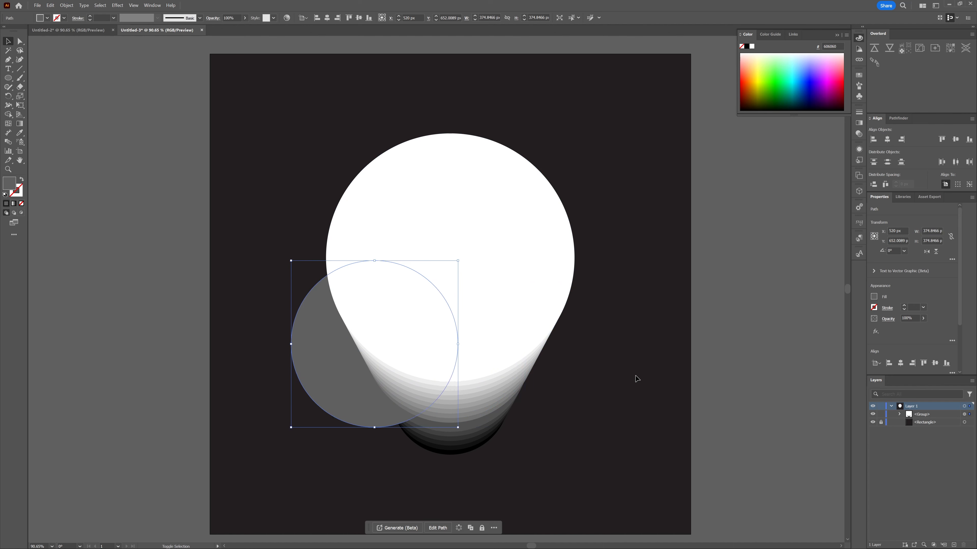
{"action": "key", "text": "shift+Left"}
{"action": "key", "text": "shift+Left"}
{"action": "key", "text": "shift+Left"}
{"action": "key", "text": "shift+Left"}
{"action": "key", "text": "shift+Left"}
{"action": "key", "text": "shift+Left"}
{"action": "key", "text": "shift+Left"}
{"action": "key", "text": "shift+Left"}
{"action": "key", "text": "shift+Left"}
{"action": "key", "text": "shift+Left"}
{"action": "key", "text": "shift+Left"}
{"action": "key", "text": "shift+Left"}
{"action": "key", "text": "shift+Left"}
{"action": "key", "text": "shift+Left"}
{"action": "key", "text": "shift+Left"}
{"action": "key", "text": "shift+Left"}
{"action": "key", "text": "shift+Left"}
{"action": "key", "text": "shift+Left"}
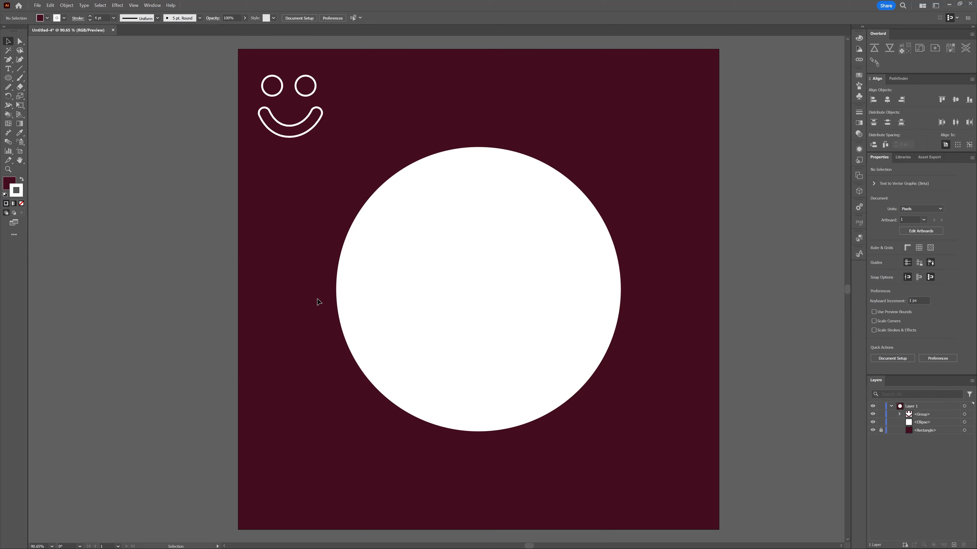
Step: Try to center the smiley group and the large white circle on each other horizontally and vertically
{"action": "left_click", "coordinate": [385, 258]}
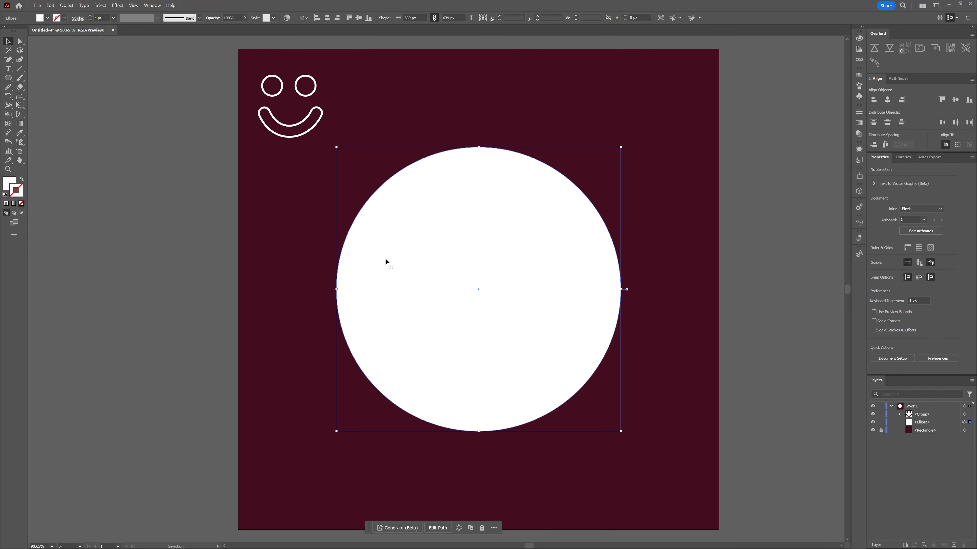
{"action": "left_click", "coordinate": [290, 135], "text": "shift"}
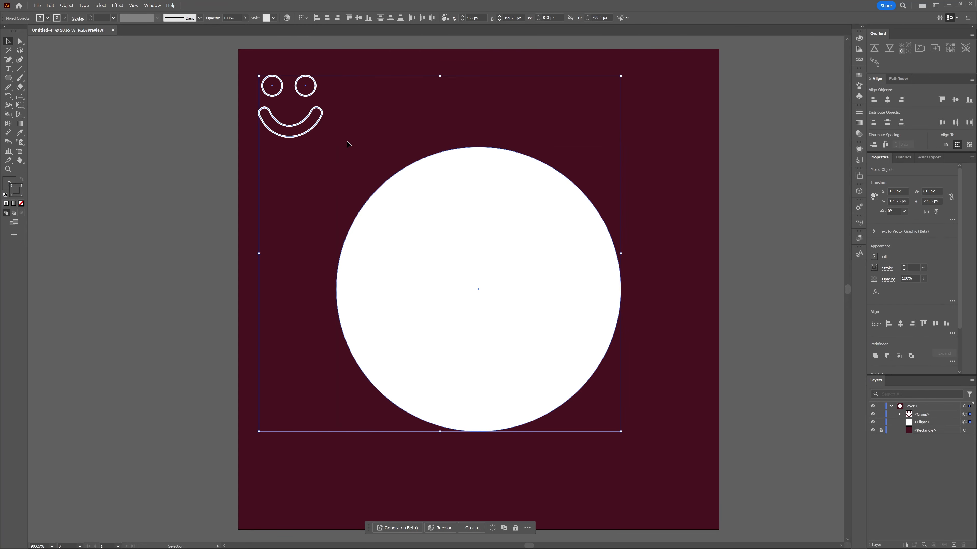
{"action": "left_click", "coordinate": [327, 18]}
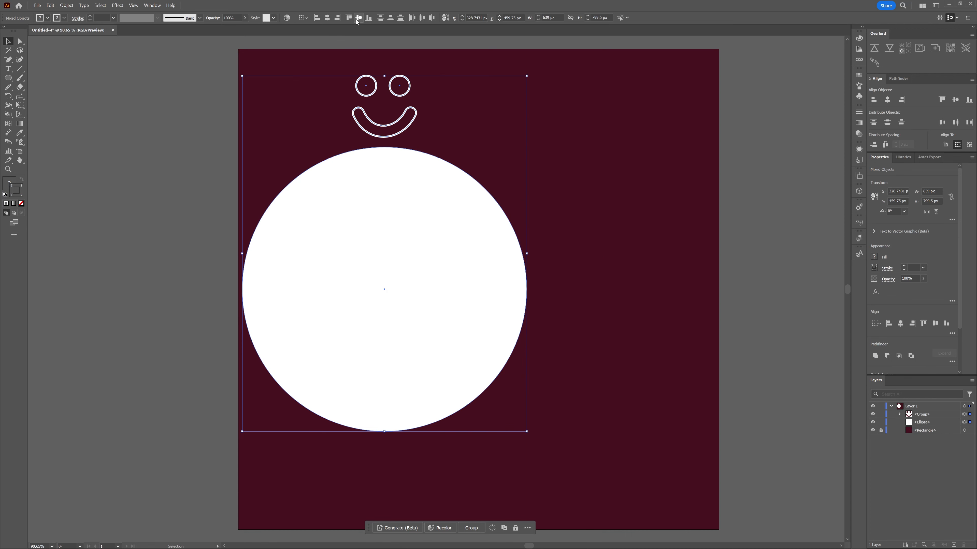
{"action": "left_click", "coordinate": [357, 19]}
{"action": "left_click", "coordinate": [231, 200]}
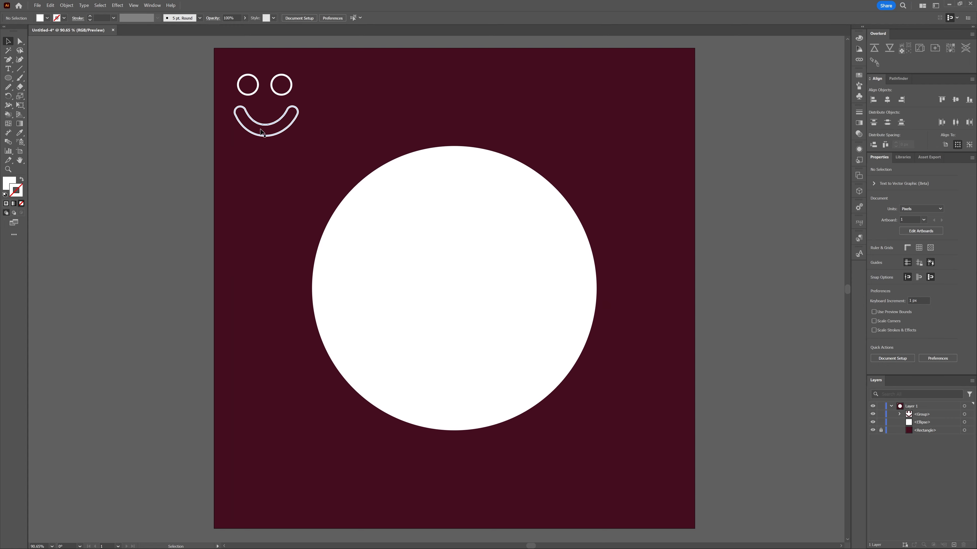
Step: Center the smiley group horizontally and vertically on the large white circle, using the circle as the key object
{"action": "left_click", "coordinate": [261, 132]}
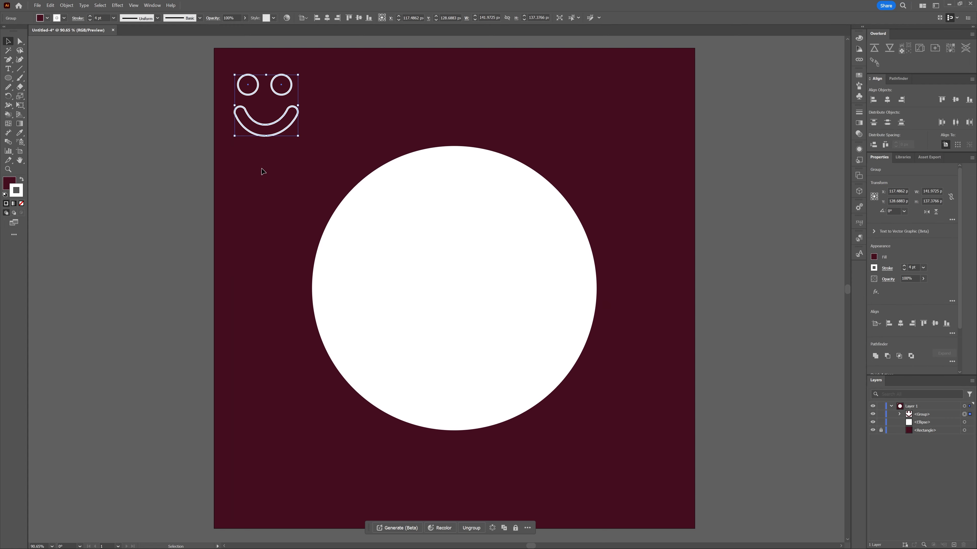
{"action": "left_click", "coordinate": [366, 247], "text": "shift"}
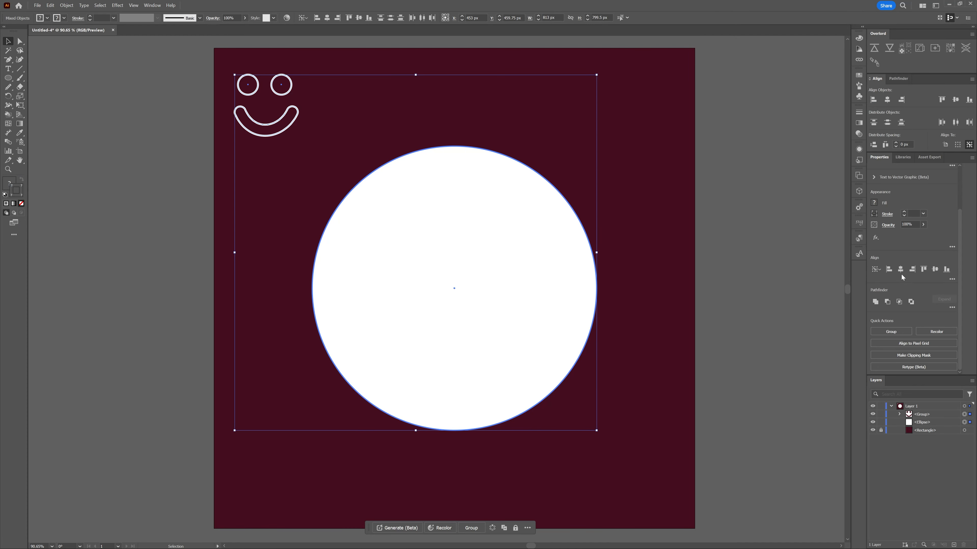
{"action": "left_click", "coordinate": [901, 270]}
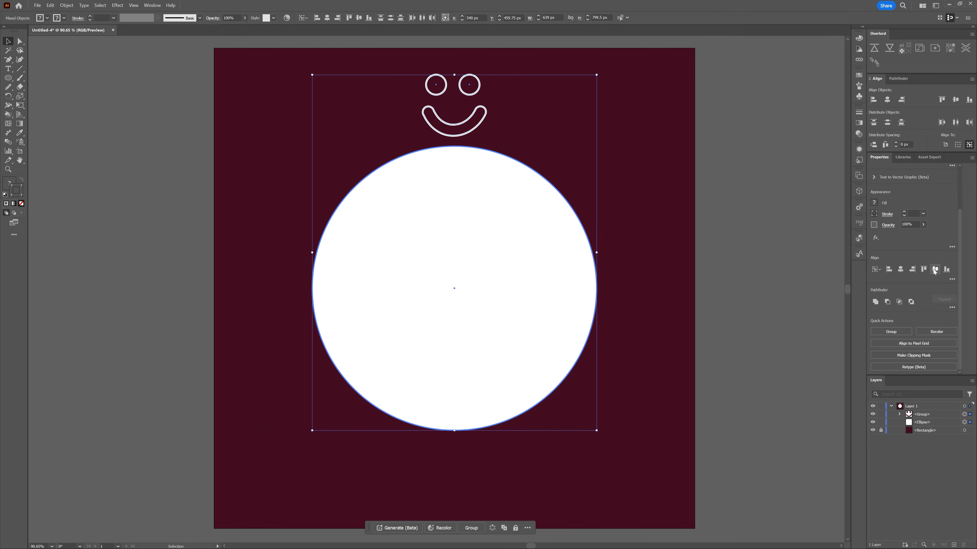
{"action": "left_click", "coordinate": [933, 270]}
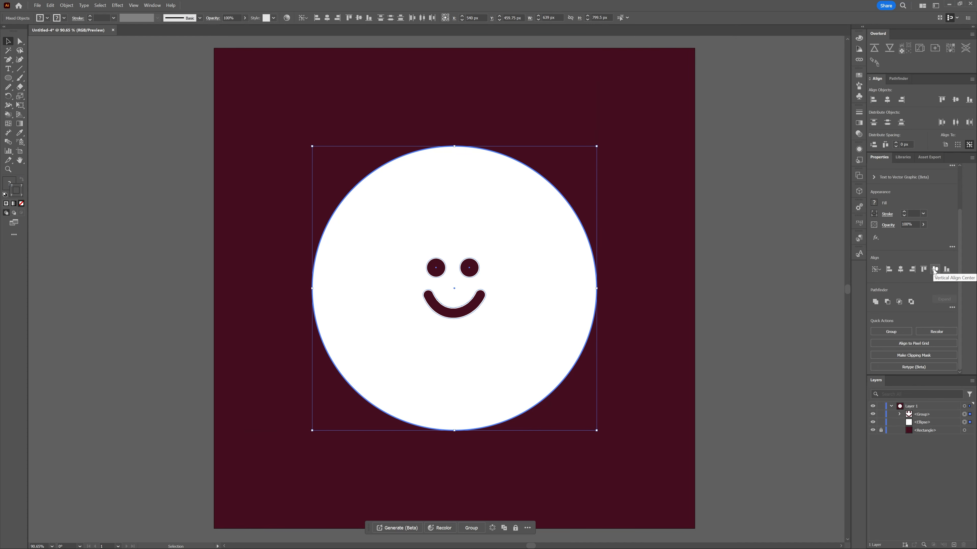
{"action": "left_click", "coordinate": [764, 280]}
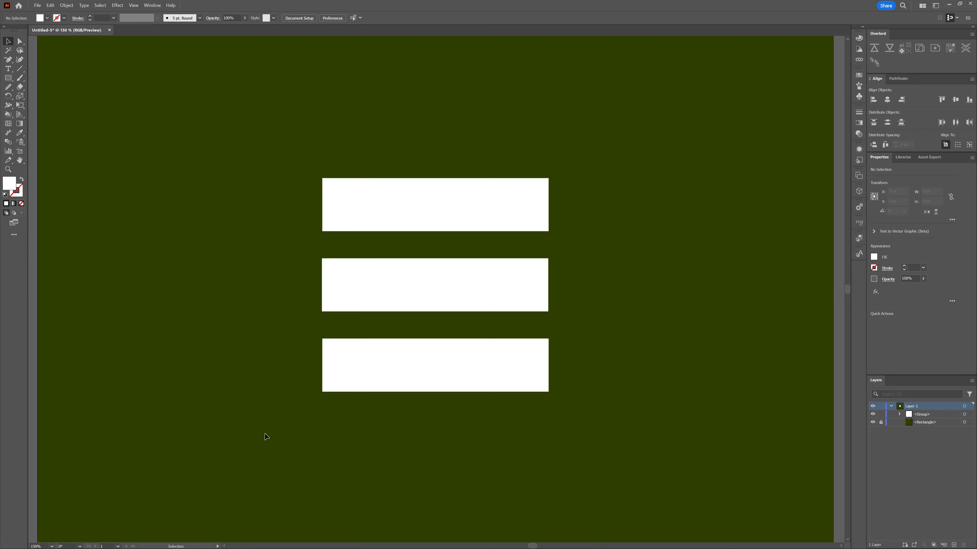
Step: Round the corners of all three grouped white bars at once with the Direct Selection tool
{"action": "left_click", "coordinate": [409, 357]}
{"action": "key", "text": "a"}
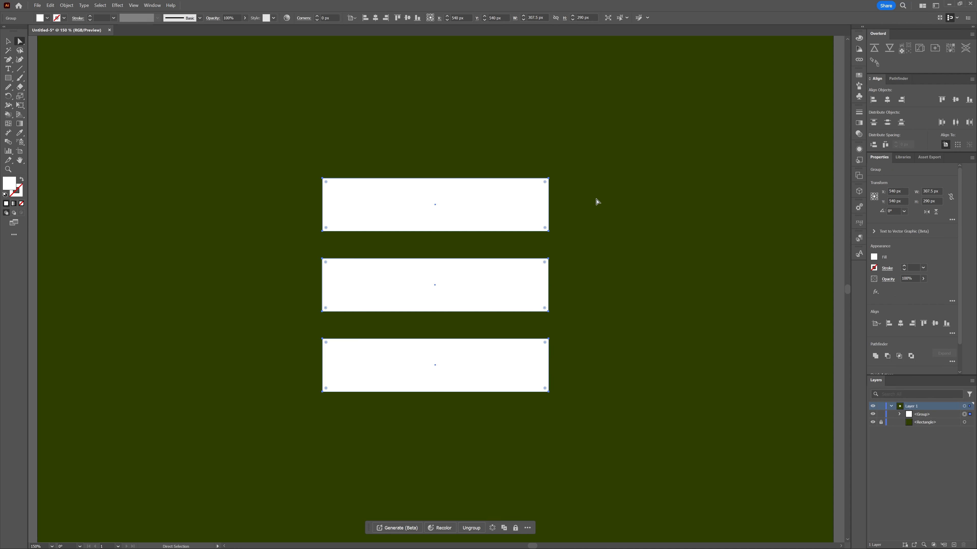
{"action": "left_click_drag", "start_coordinate": [546, 186], "coordinate": [509, 201]}
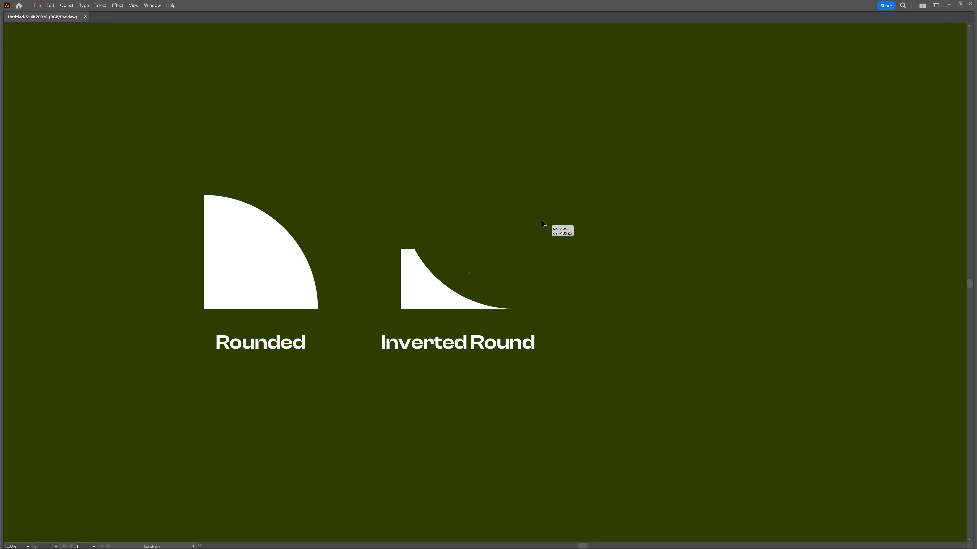
Step: Move the background-colored cover shapes vertically away from the Inverted Round example and the example beside it
{"action": "left_click_drag", "start_coordinate": [541, 221], "coordinate": [543, 122]}
{"action": "left_click_drag", "start_coordinate": [608, 201], "coordinate": [619, 434]}
{"action": "left_click", "coordinate": [605, 378]}
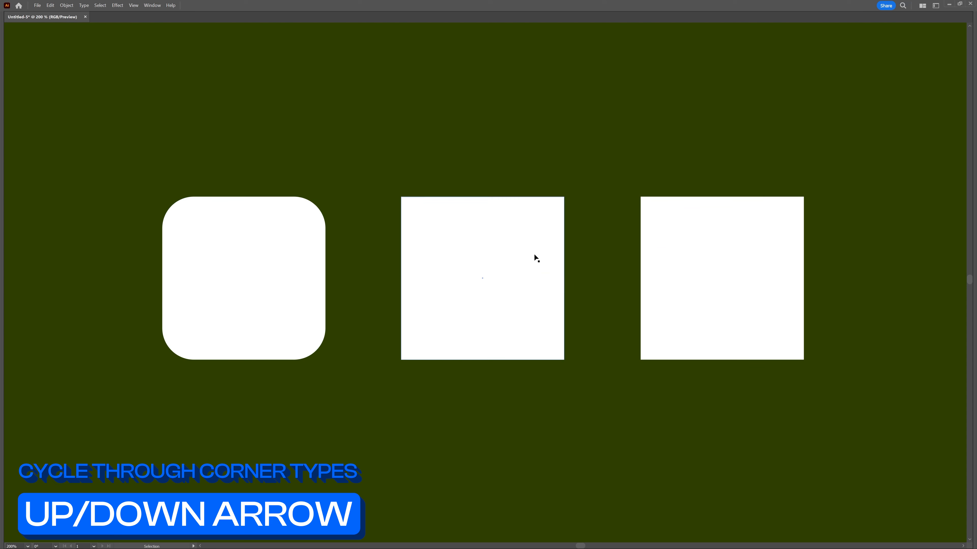
Step: Give the middle white square inverted round corners with a radius of about 45 px
{"action": "left_click", "coordinate": [534, 253]}
{"action": "left_click_drag", "start_coordinate": [553, 208], "coordinate": [517, 240]}
{"action": "left_click", "coordinate": [524, 227], "text": "alt"}
{"action": "left_click", "coordinate": [525, 228], "text": "alt"}
{"action": "left_click", "coordinate": [524, 227], "text": "alt"}
{"action": "left_click", "coordinate": [524, 227], "text": "alt"}
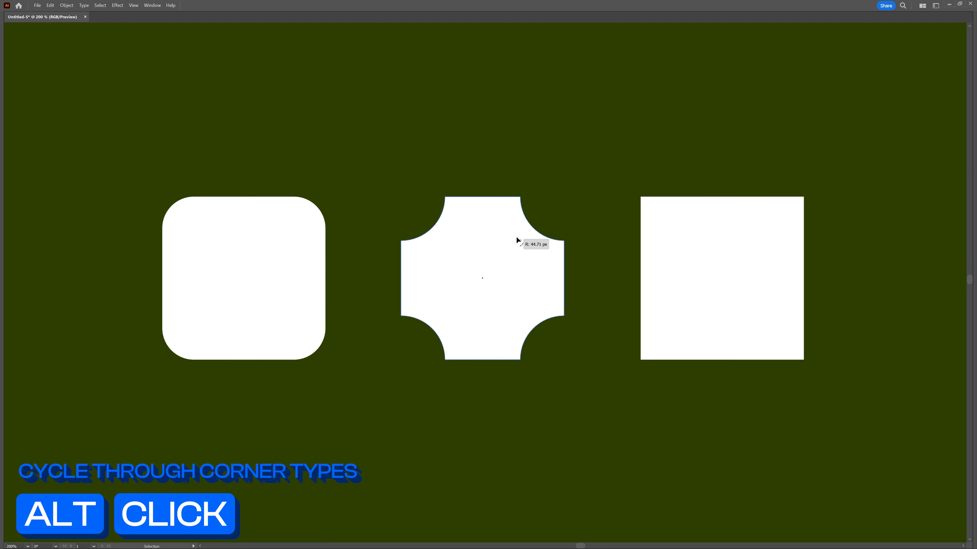
{"action": "left_click", "coordinate": [572, 212]}
Step: Chamfer the corners of the third white square so it becomes an octagon
{"action": "left_click", "coordinate": [688, 238]}
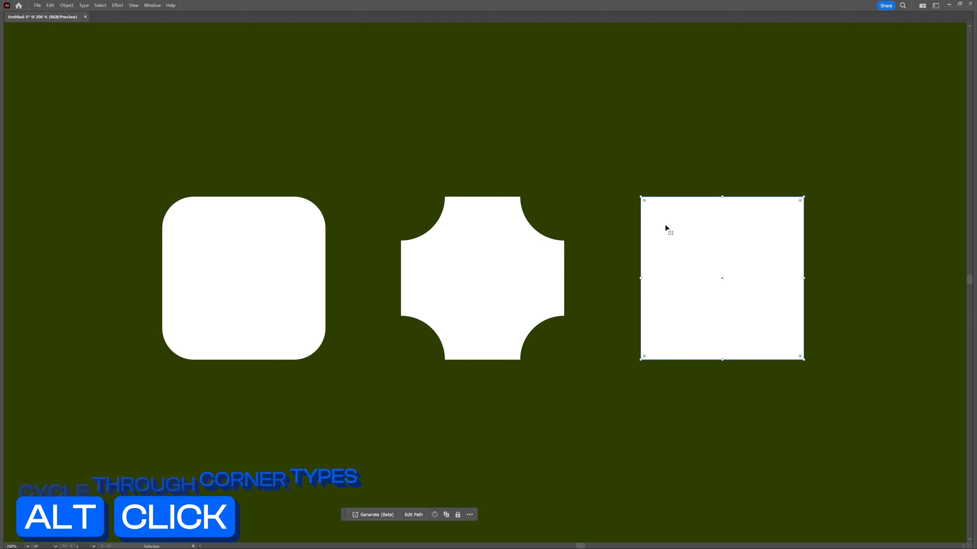
{"action": "left_click_drag", "start_coordinate": [646, 207], "coordinate": [655, 214]}
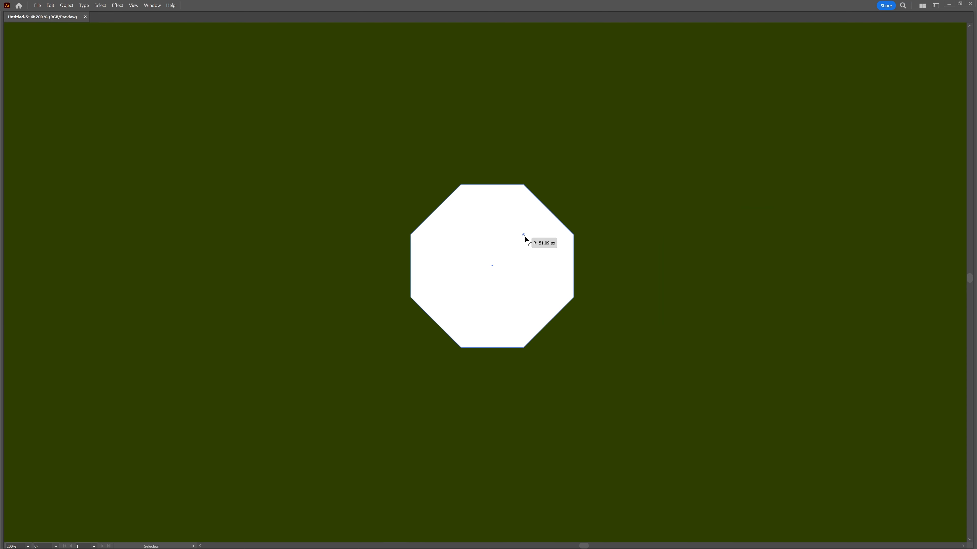
Step: Cycle the corner type of the single centered octagon and increase its corner radius toward the shape's center
{"action": "key", "text": "Up"}
{"action": "key", "text": "Up"}
{"action": "left_click_drag", "start_coordinate": [524, 236], "coordinate": [492, 268]}
{"action": "left_click", "coordinate": [546, 220]}
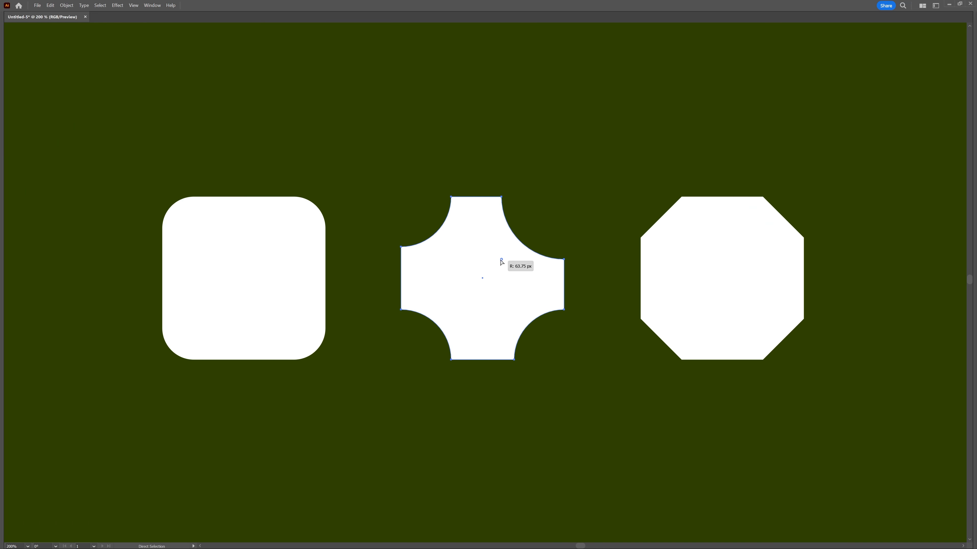
Step: Enlarge the radius of the middle shape's upper-right corner and cycle through its corner types
{"action": "key", "text": "Up"}
{"action": "left_click_drag", "start_coordinate": [501, 262], "coordinate": [456, 315]}
{"action": "key", "text": "Up"}
{"action": "key", "text": "Up"}
{"action": "key", "text": "Up"}
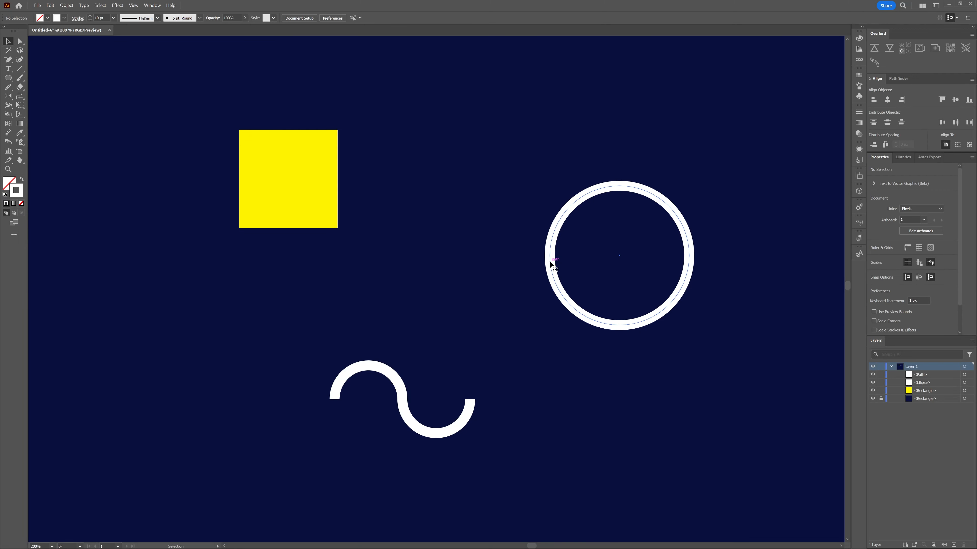
Step: Copy the yellow square's full appearance onto the white circle and the wavy line with the Eyedropper
{"action": "left_click", "coordinate": [551, 264]}
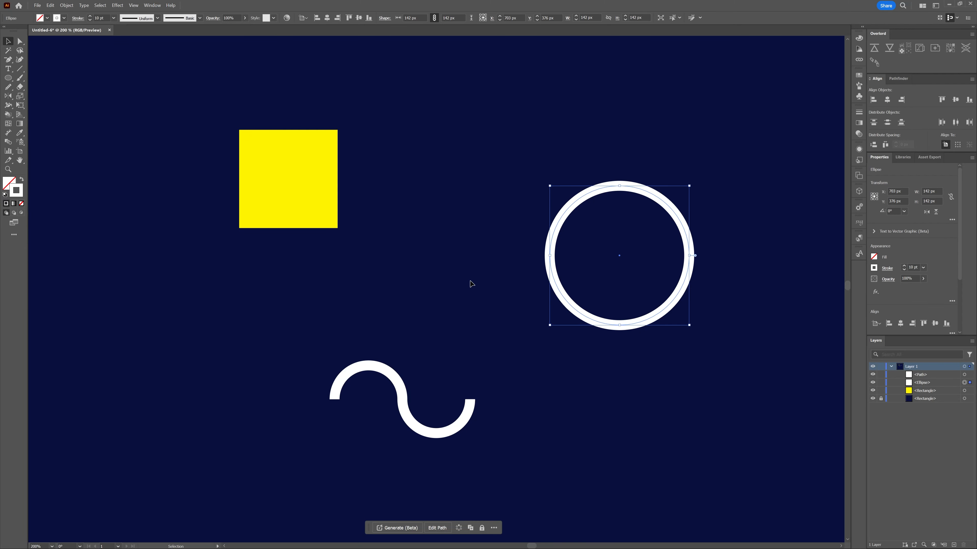
{"action": "left_click", "coordinate": [323, 192]}
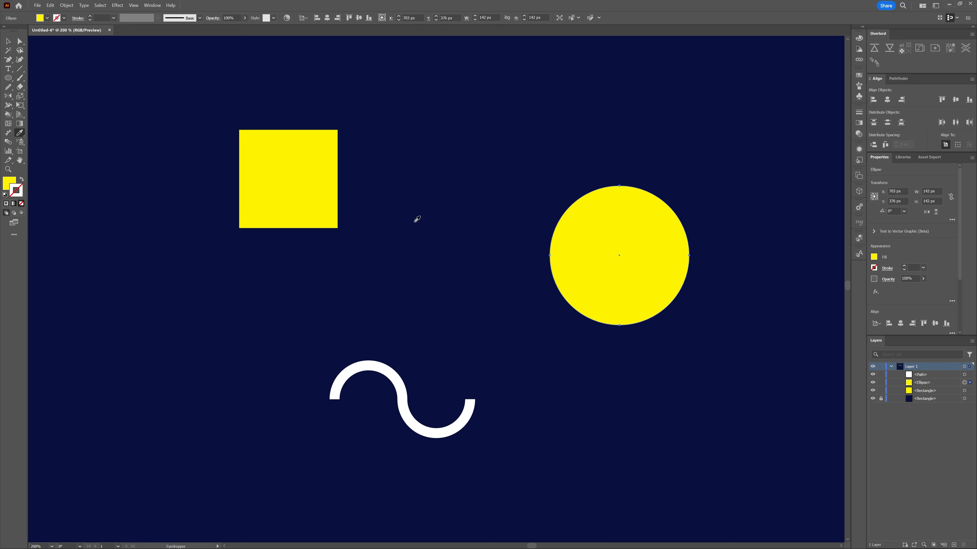
{"action": "key", "text": "v"}
{"action": "left_click", "coordinate": [402, 385]}
{"action": "key", "text": "i"}
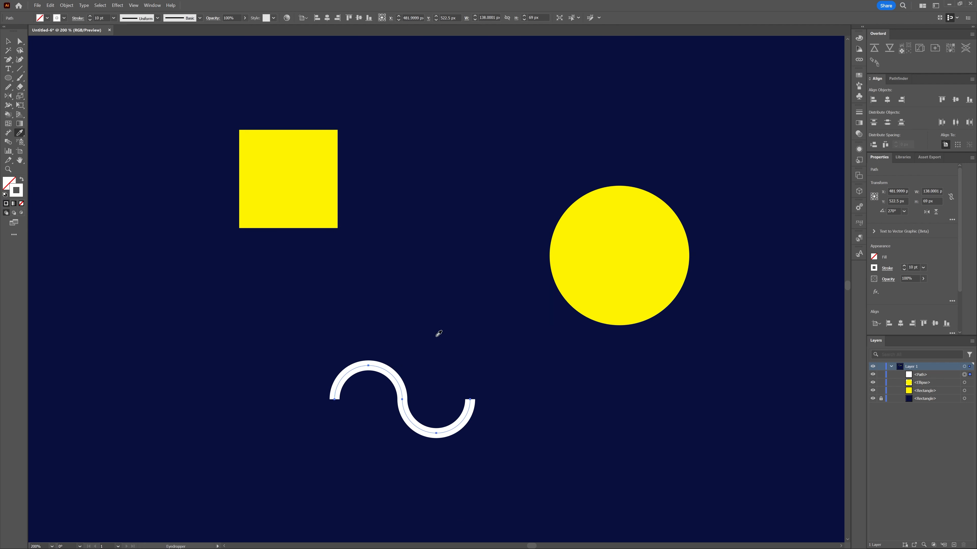
{"action": "left_click", "coordinate": [316, 179]}
{"action": "key", "text": "v"}
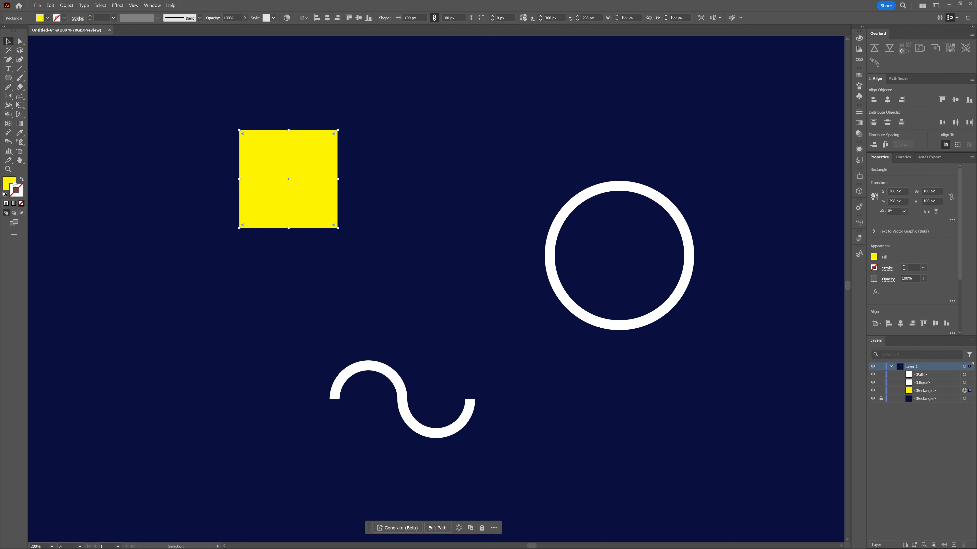
Step: Look up the hex code of the yellow square's fill in the Color Picker
{"action": "left_click", "coordinate": [12, 180]}
{"action": "double_click", "coordinate": [10, 182]}
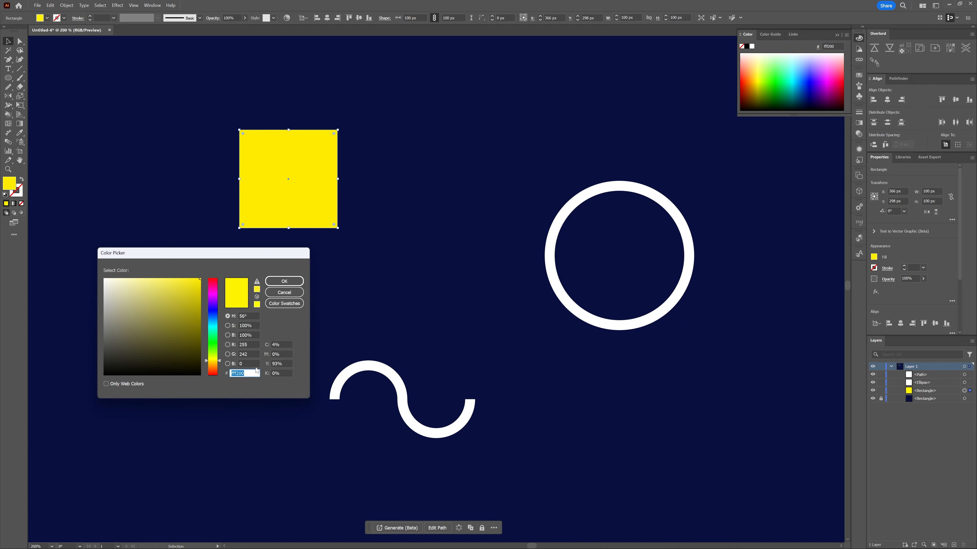
{"action": "left_click", "coordinate": [275, 284]}
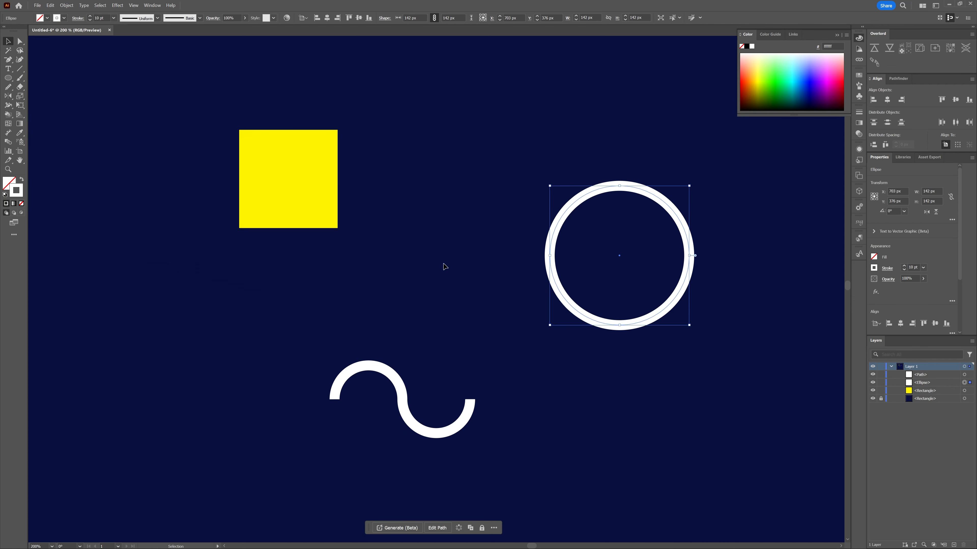
Step: Apply only the yellow square's color to the circle's stroke with the Eyedropper, keeping the outline style
{"action": "key", "text": "i"}
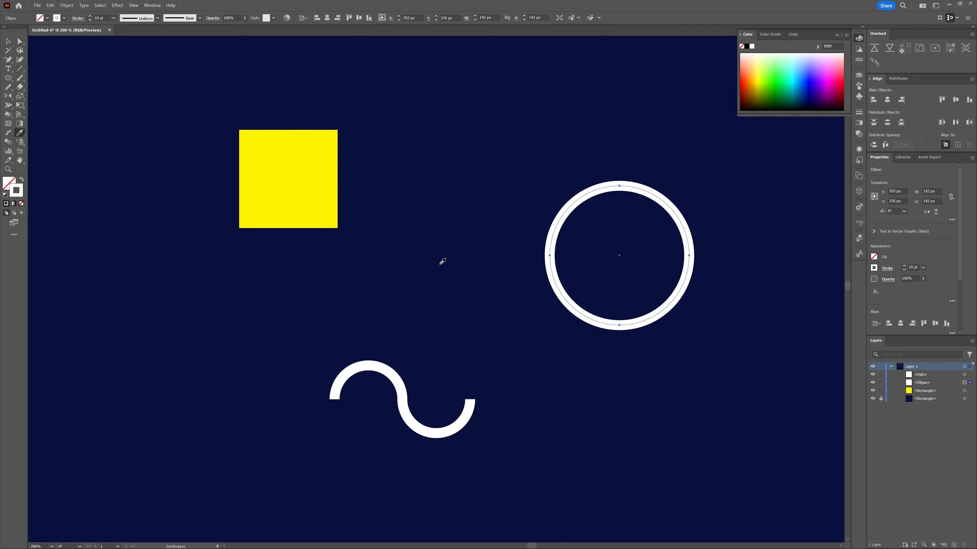
{"action": "left_click", "coordinate": [327, 184], "text": "shift"}
{"action": "key", "text": "v"}
Step: Apply only the yellow square's color to the wavy line's stroke with the Eyedropper and deselect it
{"action": "left_click_drag", "start_coordinate": [384, 375], "coordinate": [385, 374]}
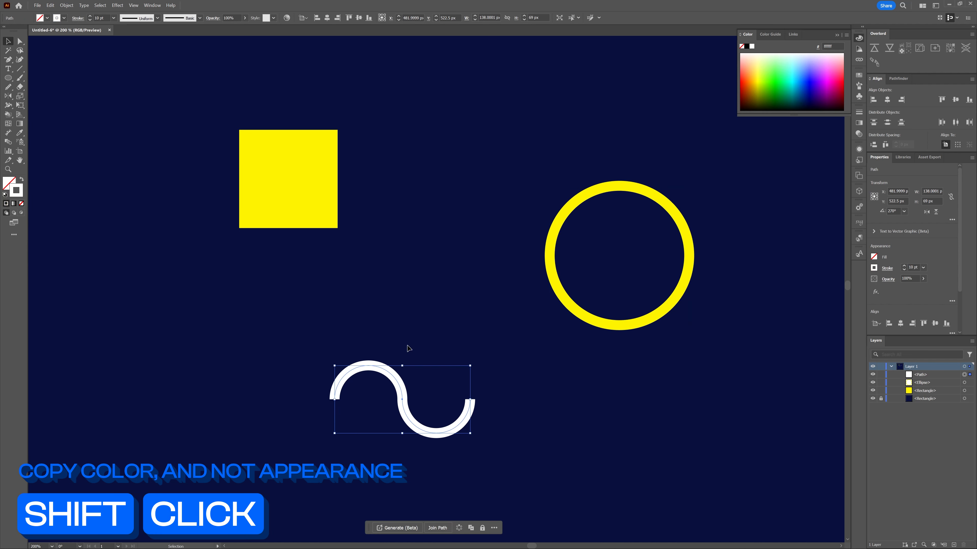
{"action": "key", "text": "i"}
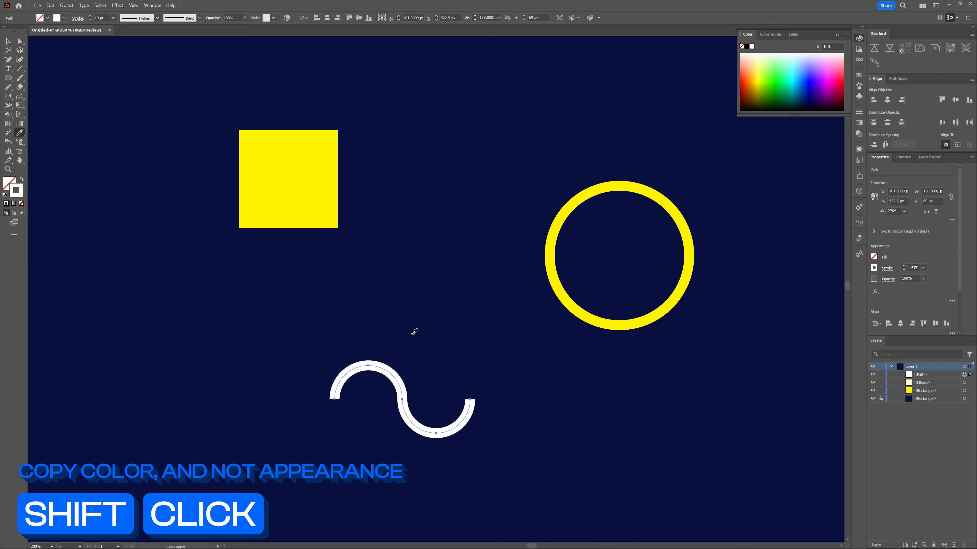
{"action": "left_click", "coordinate": [318, 186], "text": "shift"}
{"action": "key", "text": "v"}
{"action": "left_click", "coordinate": [358, 202]}
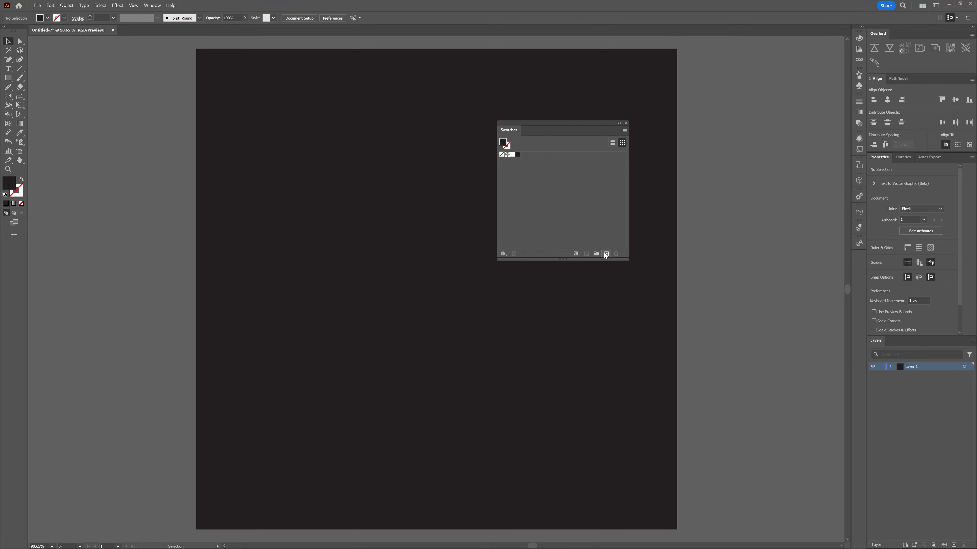
{"action": "left_click", "coordinate": [606, 253]}
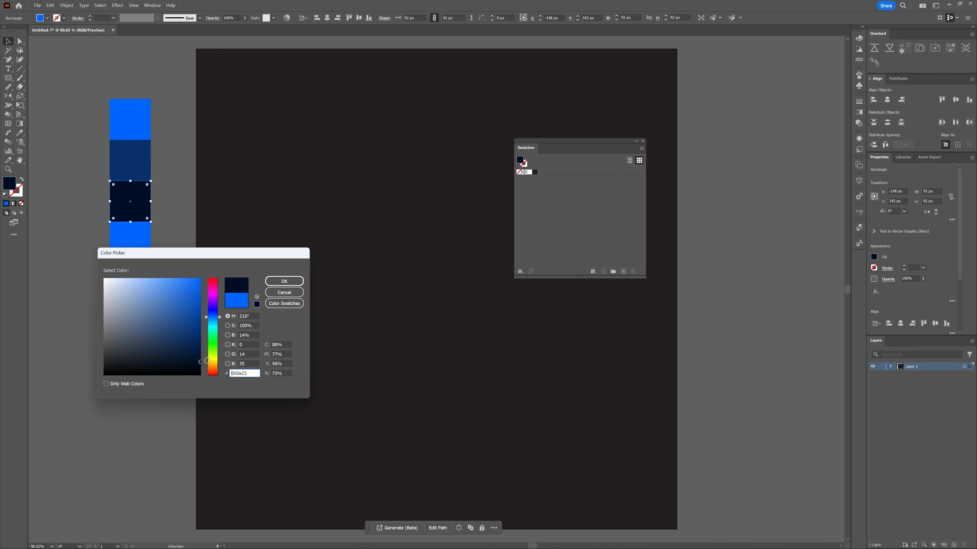
Step: Fill the third palette square with dark navy #000e23 and the fourth with purple #b230ef
{"action": "left_click", "coordinate": [272, 282]}
{"action": "left_click_drag", "start_coordinate": [165, 260], "coordinate": [150, 251]}
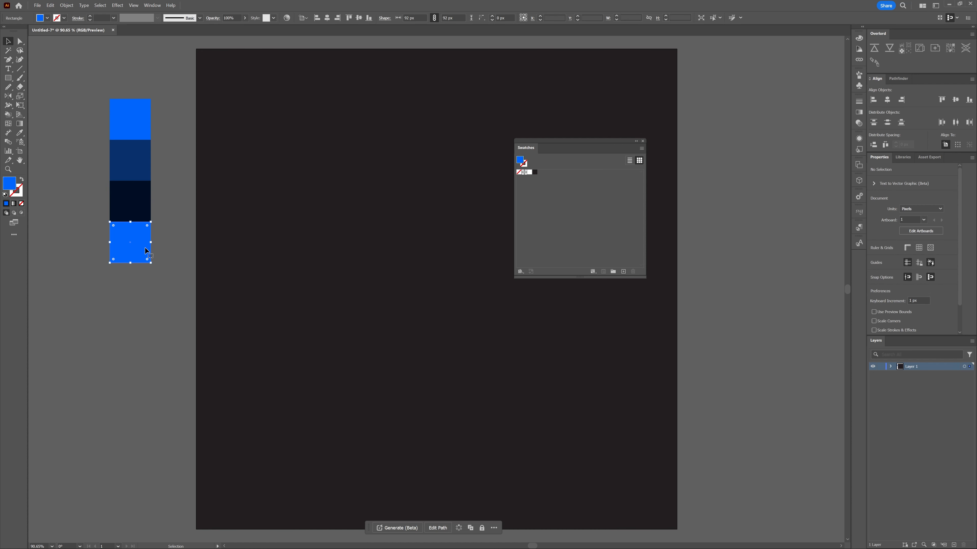
{"action": "double_click", "coordinate": [7, 180]}
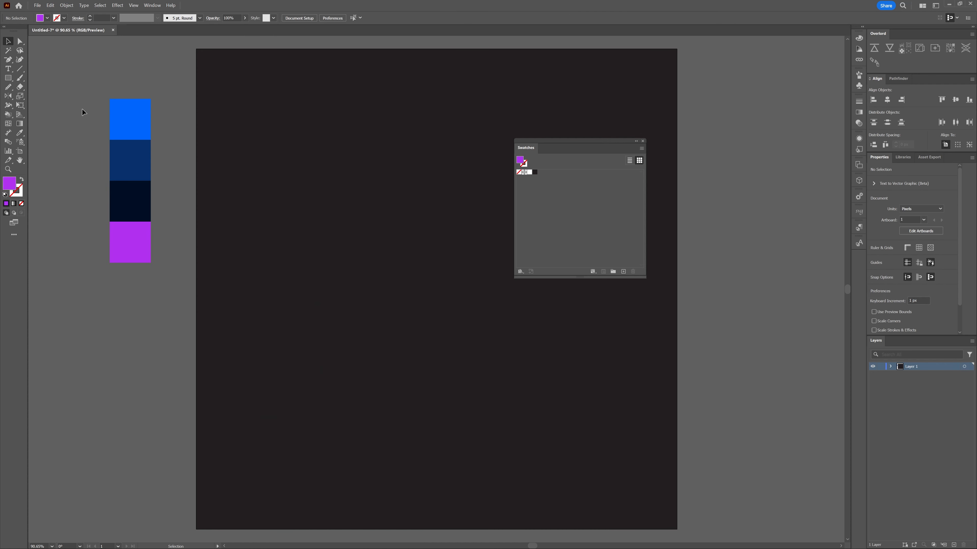
Step: Create Color Group 1 from the four selected palette squares, with Convert Process to Global and Include Swatches for Tints enabled
{"action": "left_click_drag", "start_coordinate": [132, 234], "coordinate": [133, 236]}
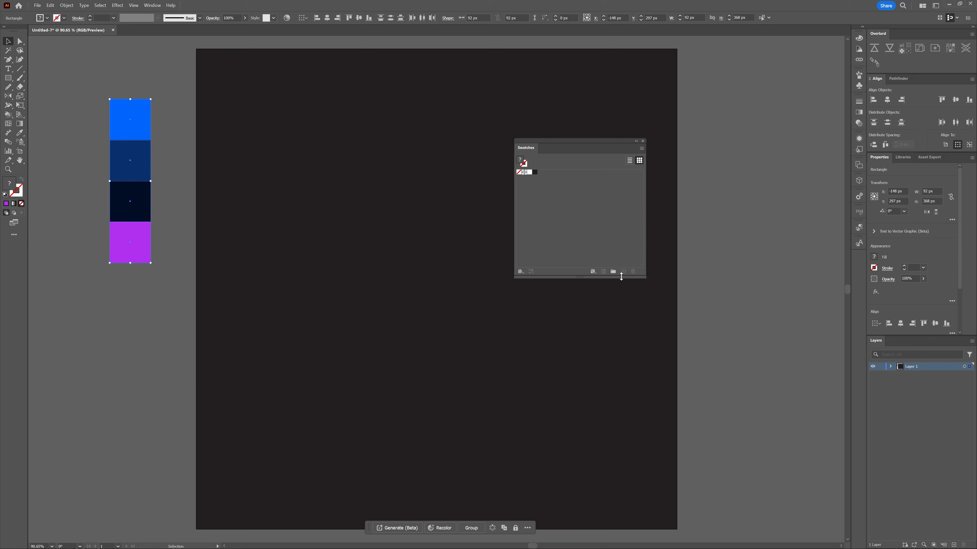
{"action": "left_click", "coordinate": [613, 272]}
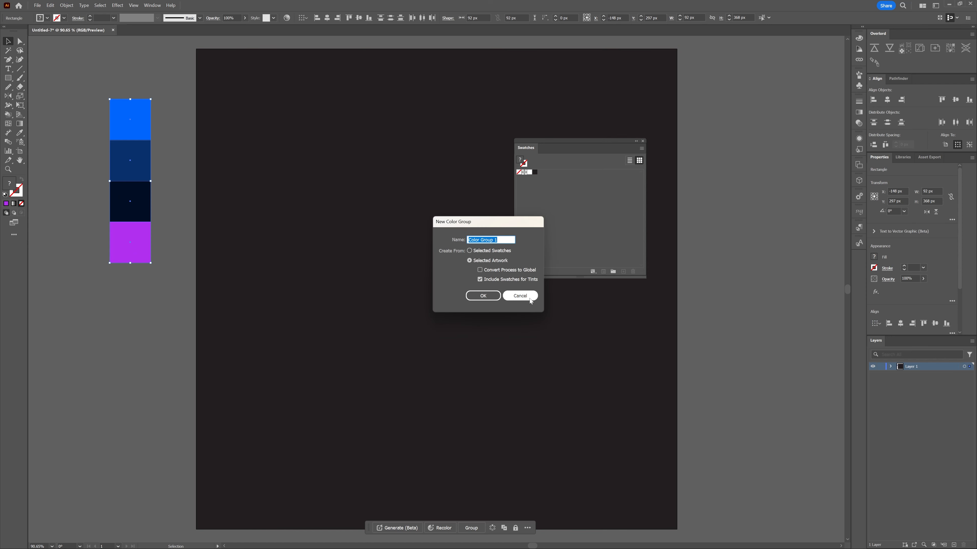
{"action": "left_click", "coordinate": [482, 261]}
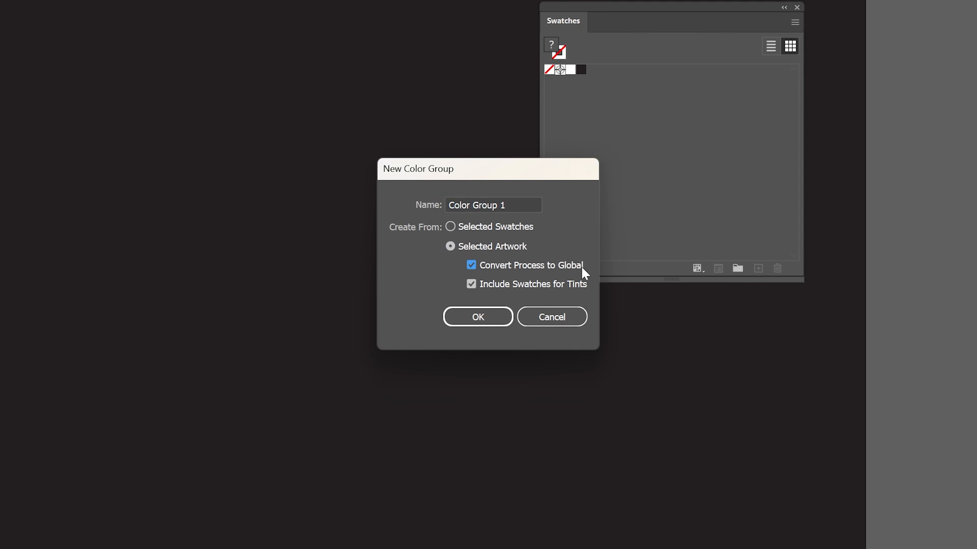
{"action": "left_click", "coordinate": [480, 319]}
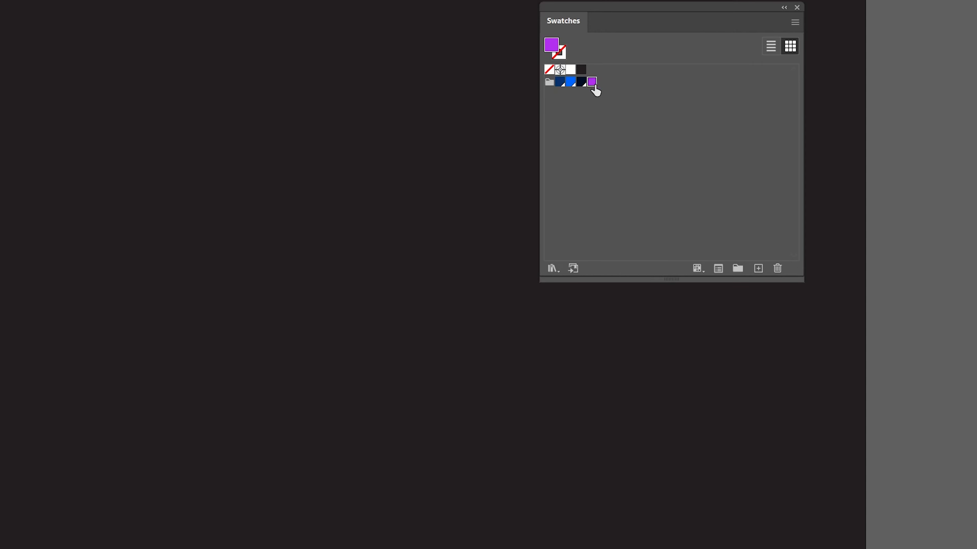
Step: Open the Swatch Options of the purple swatch in the color group
{"action": "double_click", "coordinate": [594, 87]}
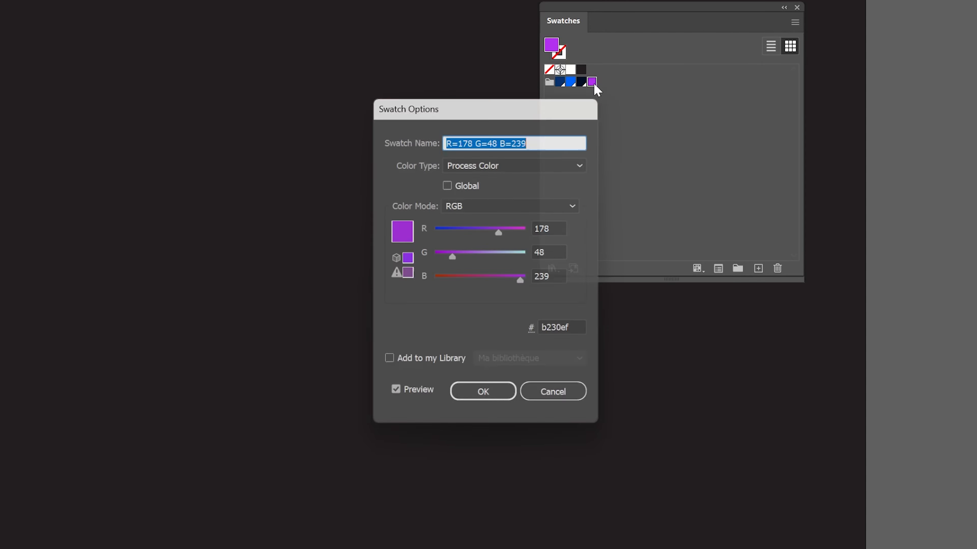